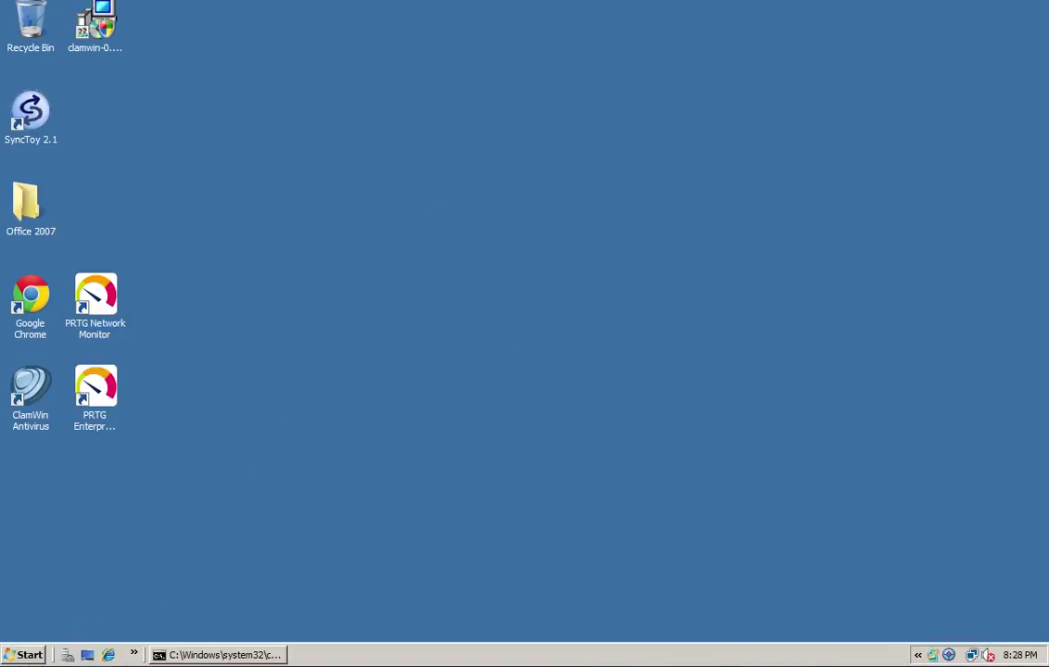
Launch Active Directory Users and Computers from Administrative Tools, approve UAC, and widen the folder tree
click(26, 655)
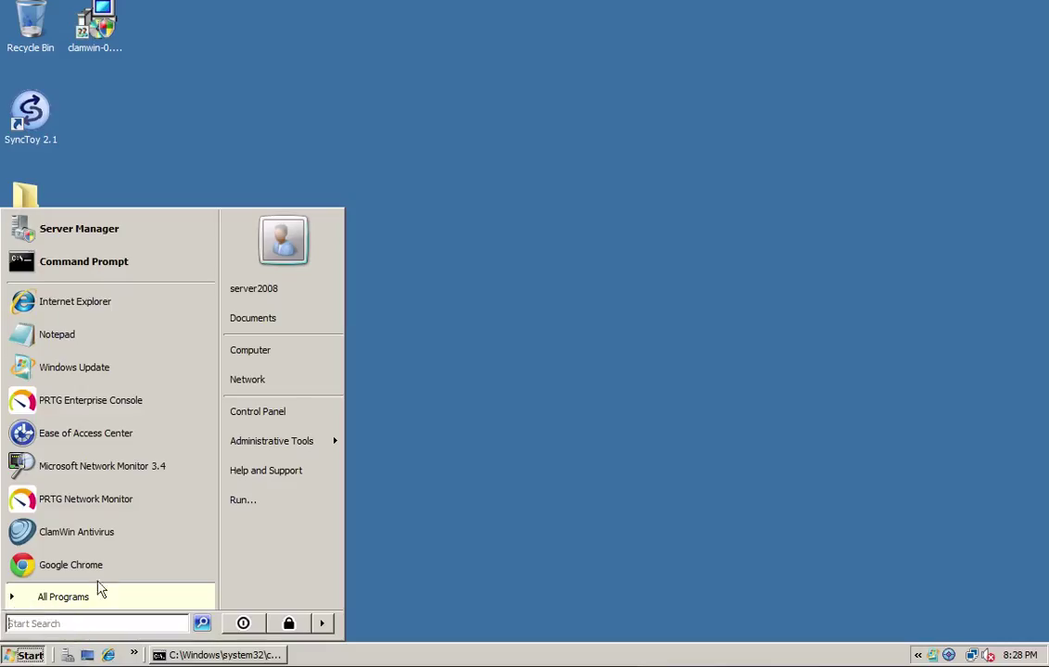
mouse_move(333, 444)
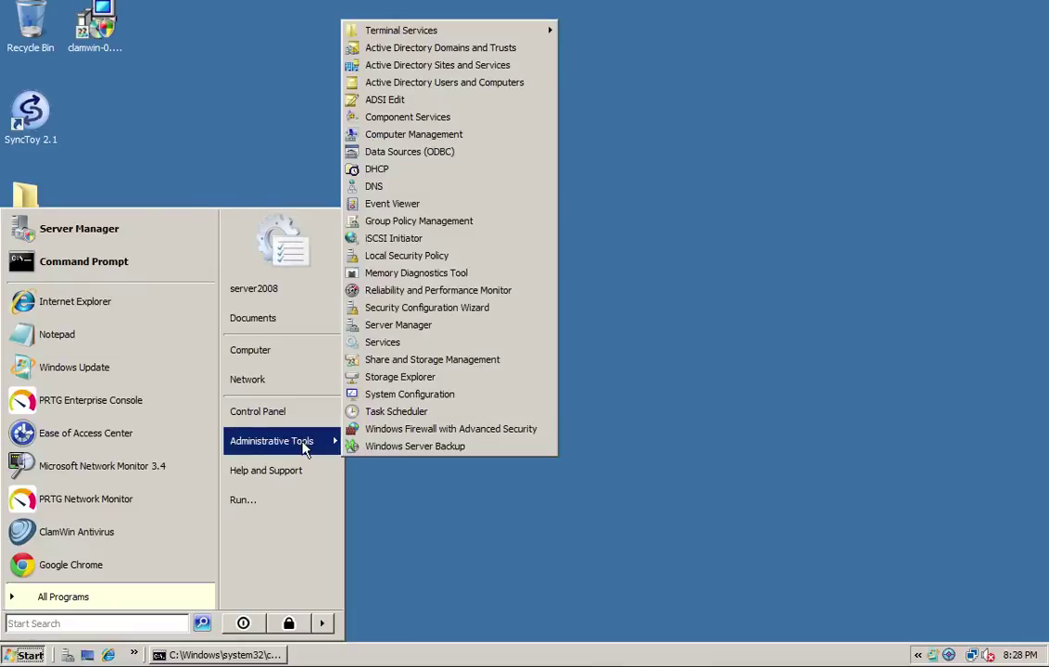
click(461, 85)
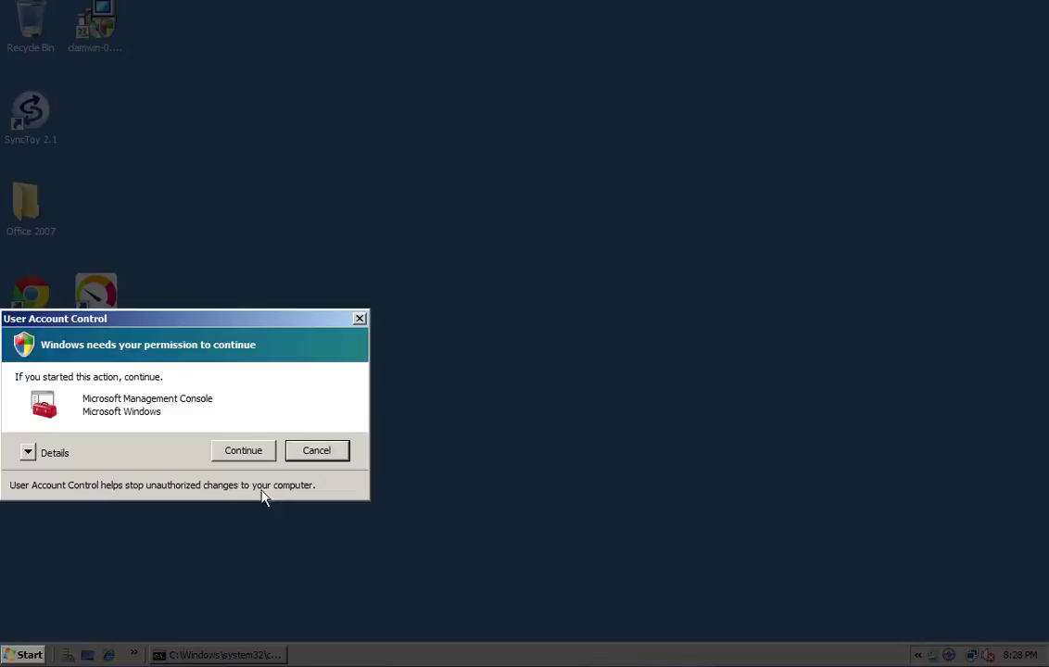
click(243, 451)
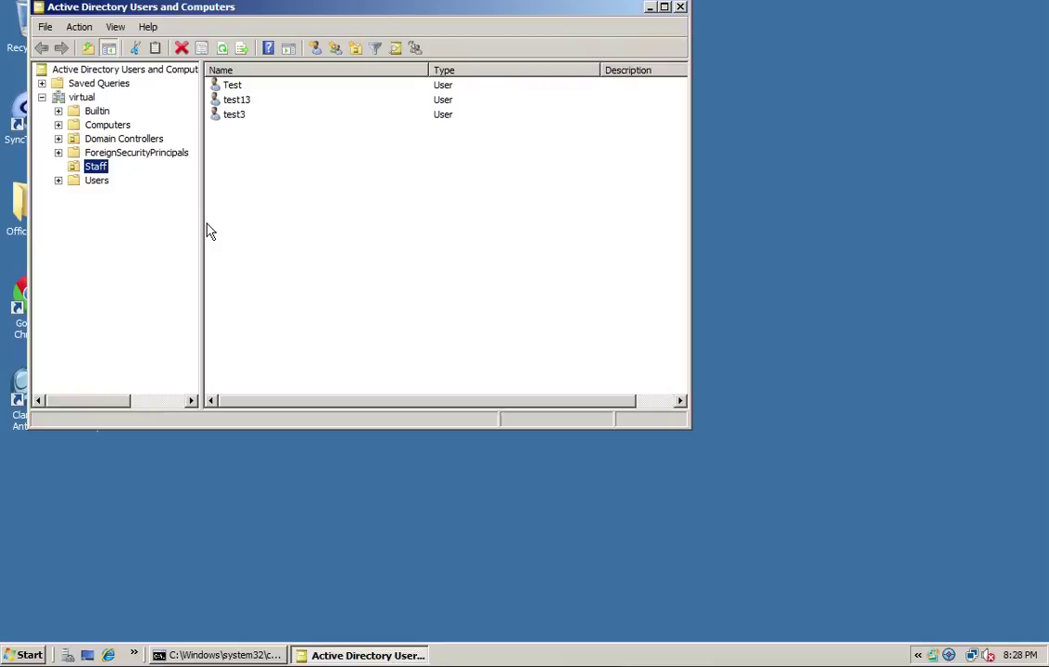
drag(201, 229, 315, 242)
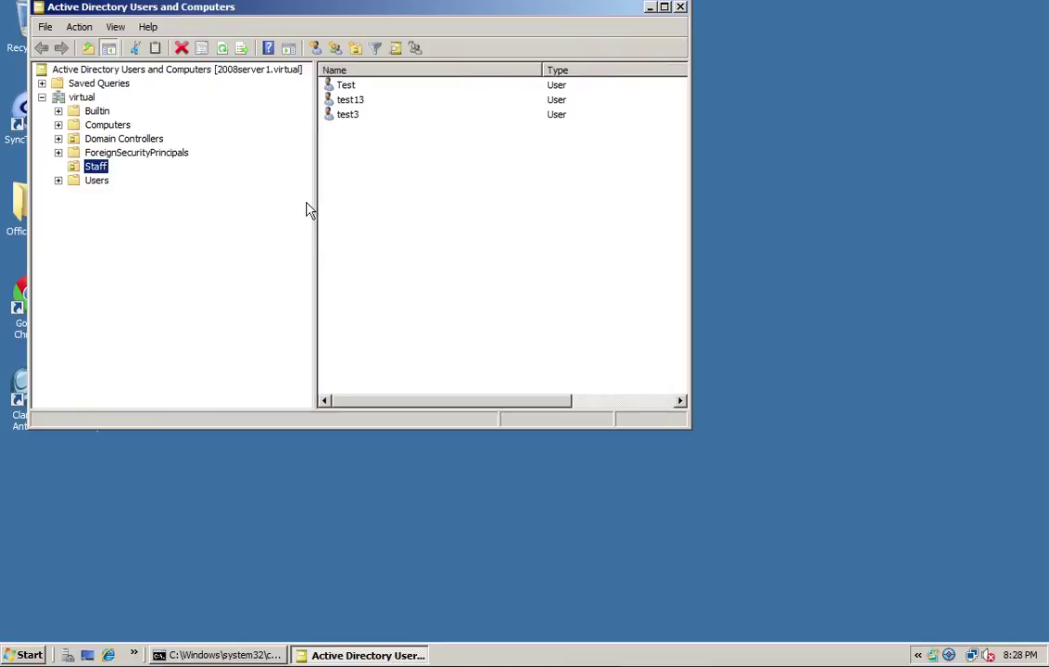
Submit a blank password reset for test13, which the password policy rejects
click(344, 100)
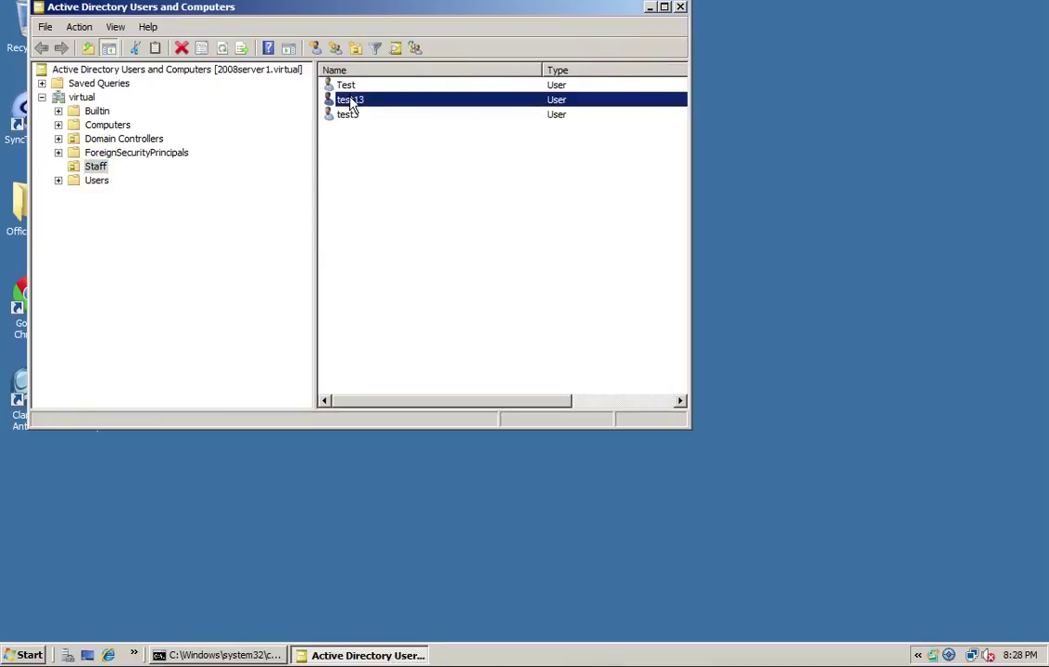
right_click(351, 100)
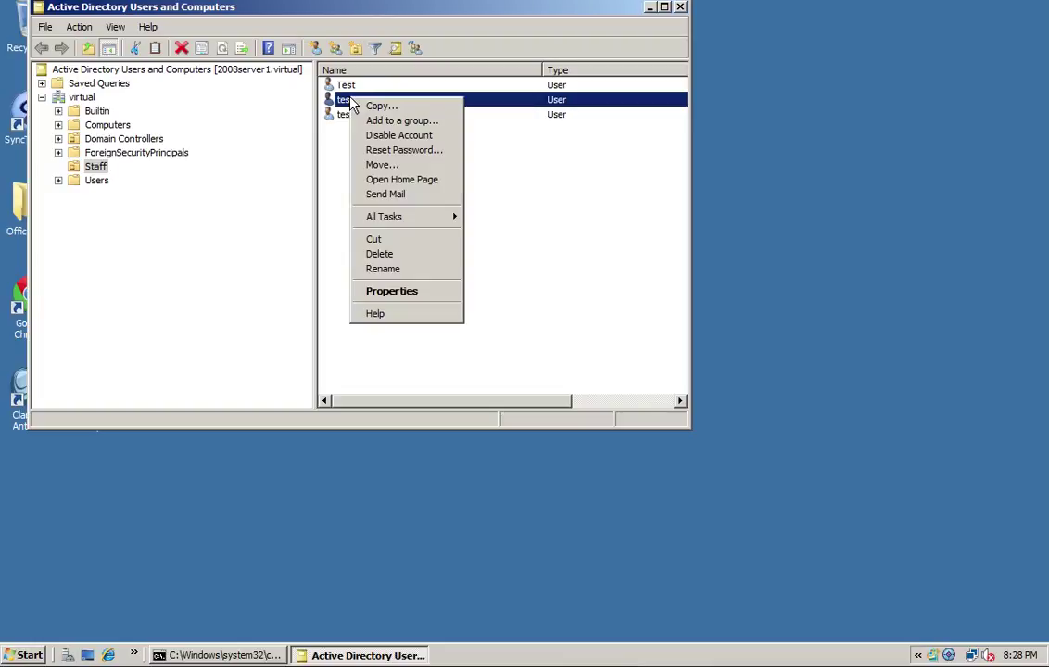
click(403, 152)
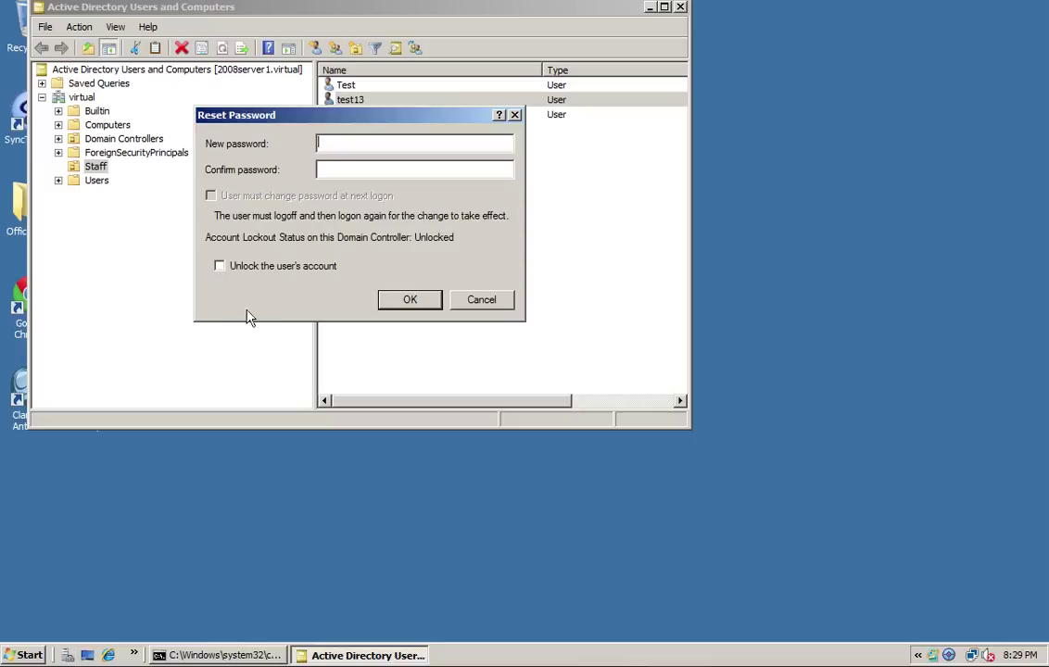
click(410, 302)
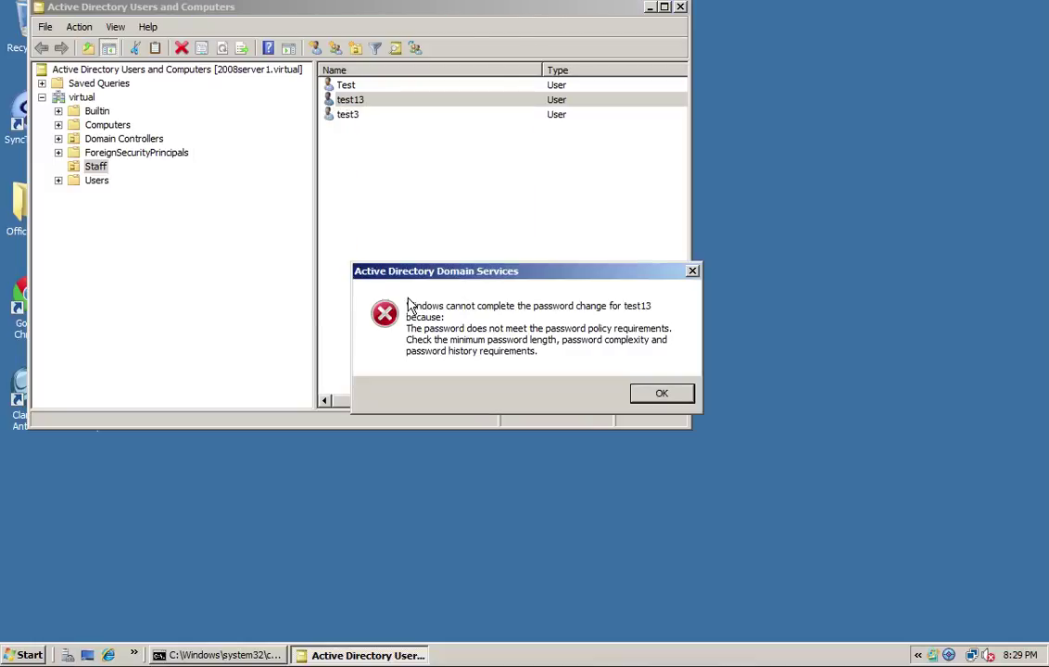
Dismiss the password policy error and disable the test13 account
click(661, 392)
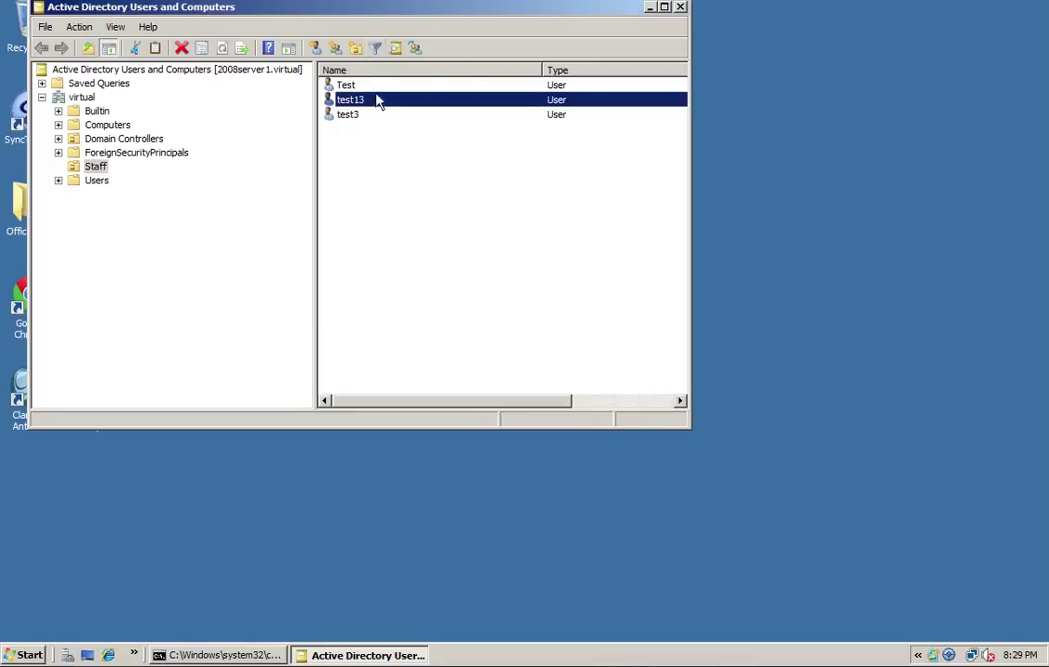
right_click(343, 103)
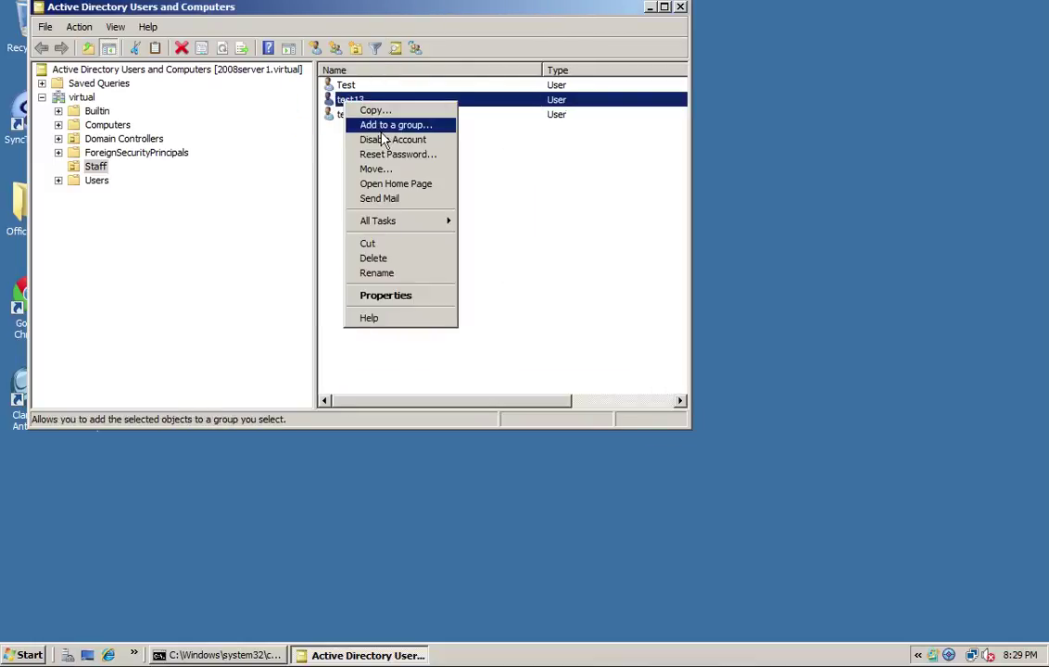
click(386, 140)
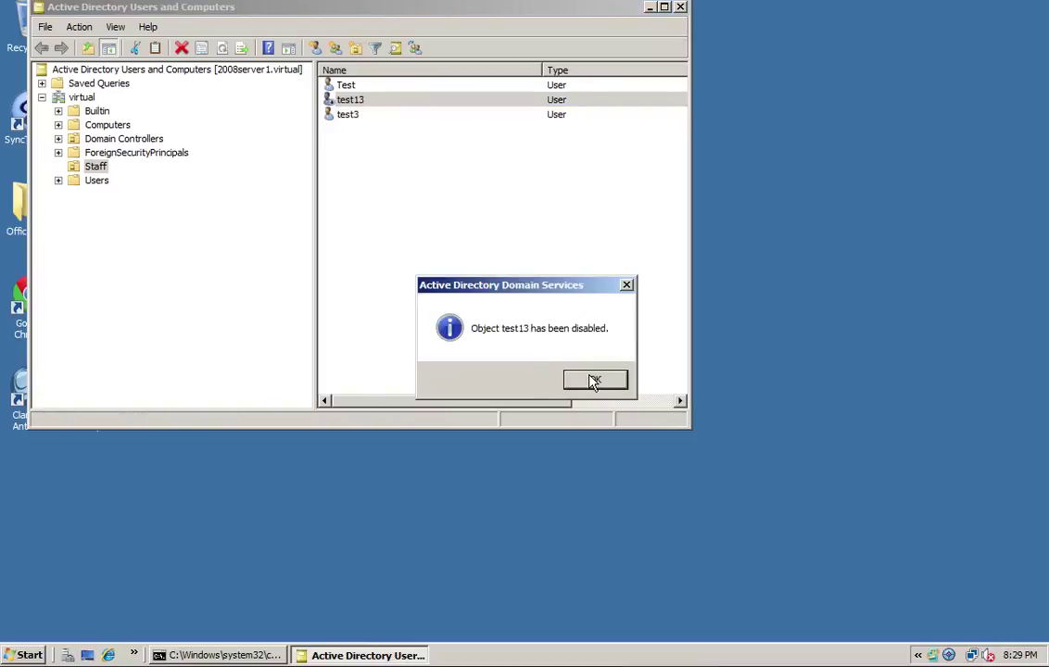
click(591, 380)
Deselect test13, then reopen and close its context menu without choosing anything
click(385, 182)
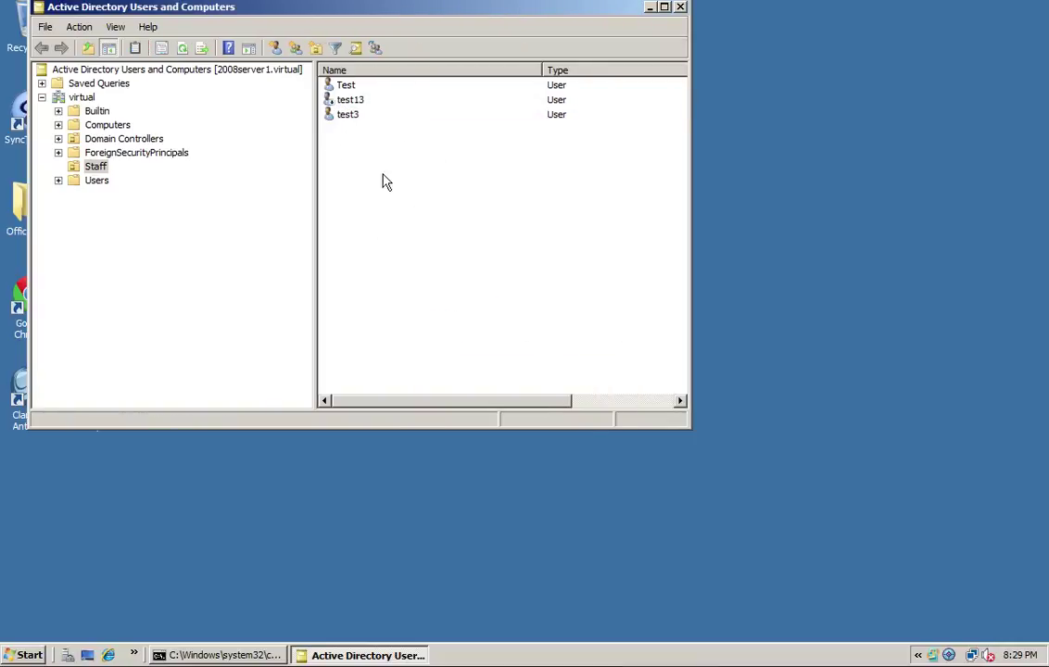
right_click(347, 101)
click(526, 183)
Review the Account tab in test13's Properties and cancel without changes
click(350, 104)
right_click(350, 105)
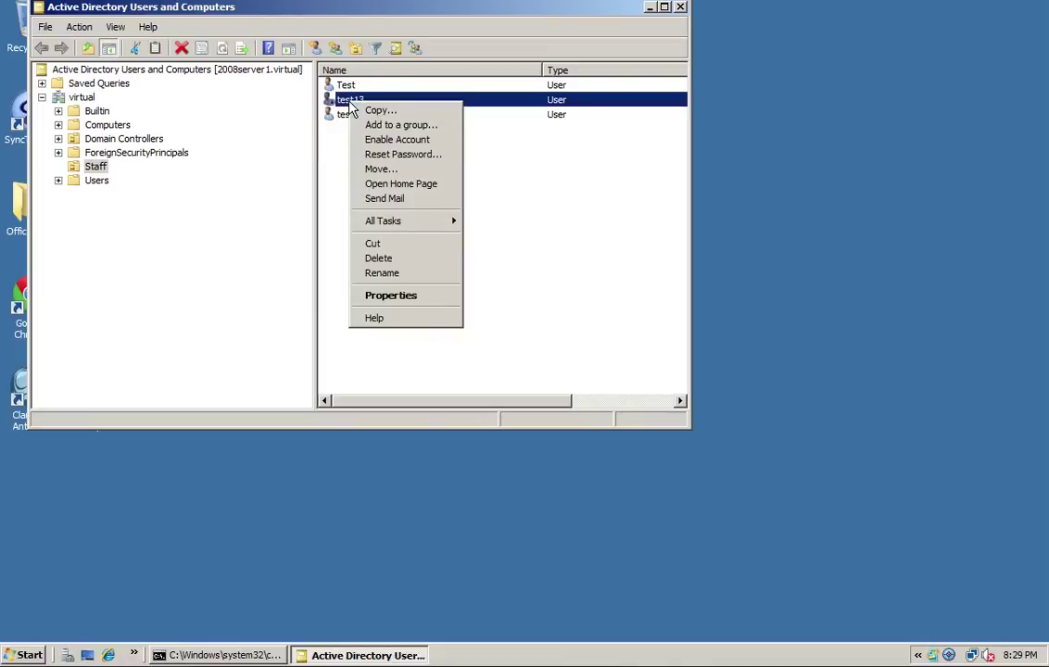
click(446, 120)
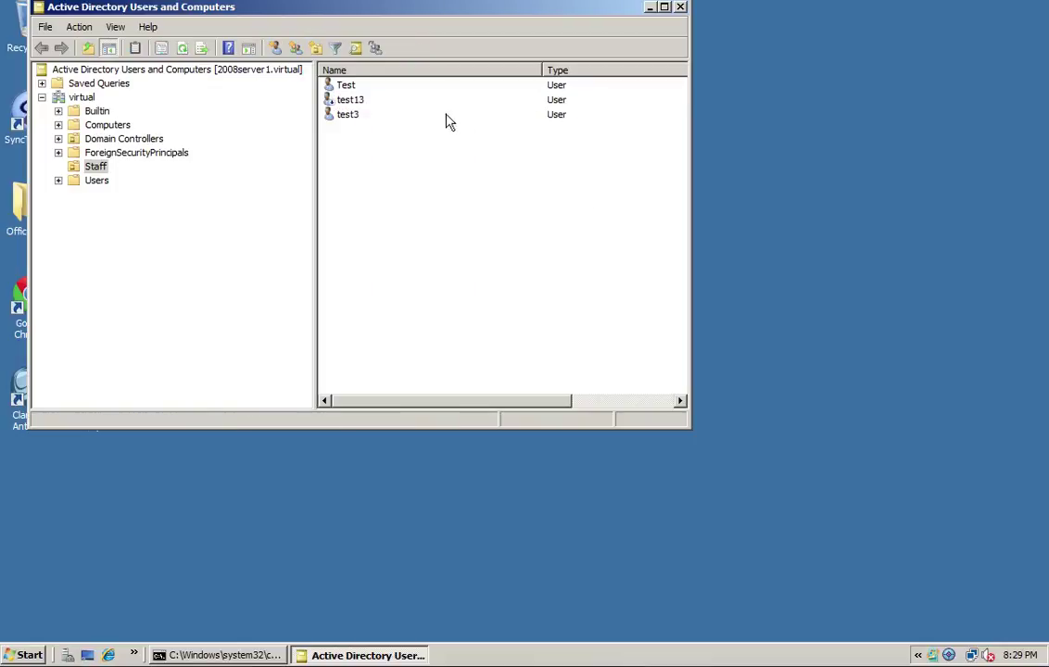
right_click(352, 99)
click(380, 290)
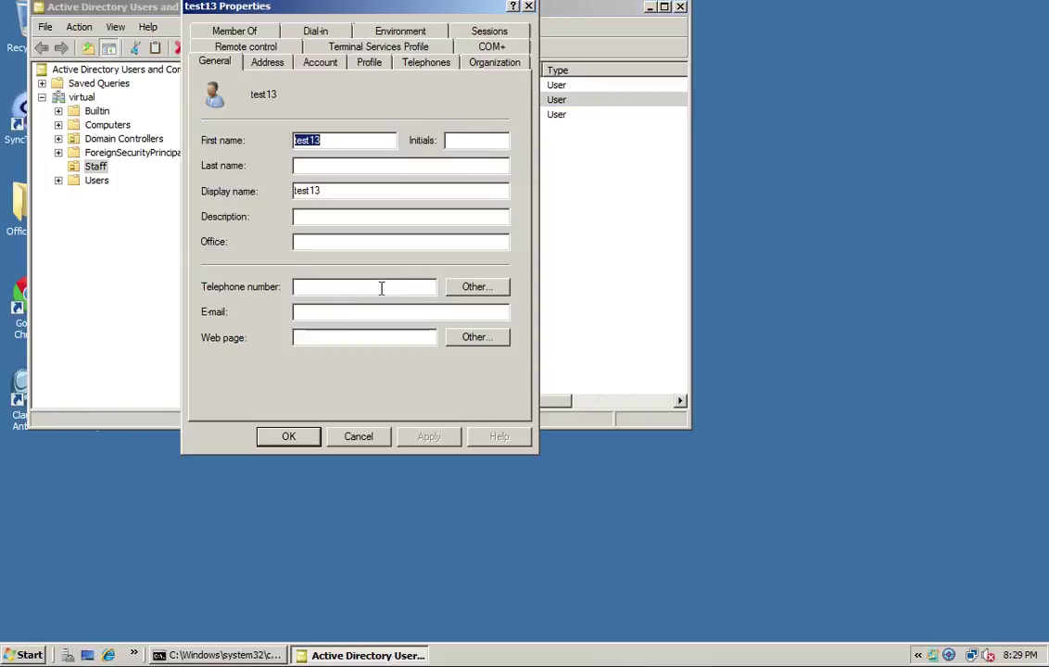
click(326, 63)
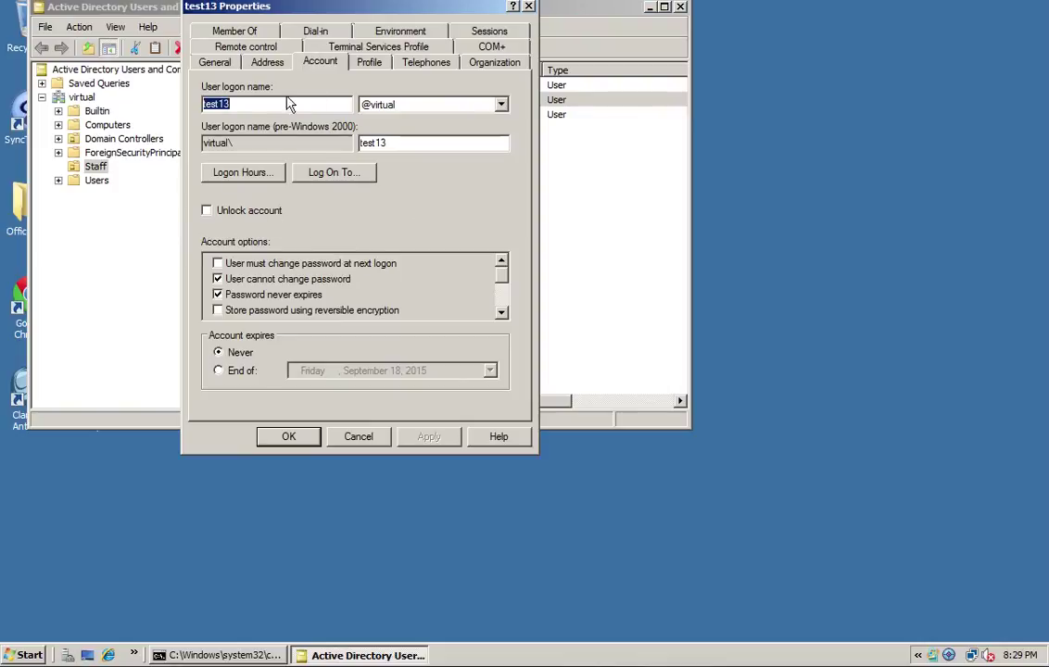
click(362, 438)
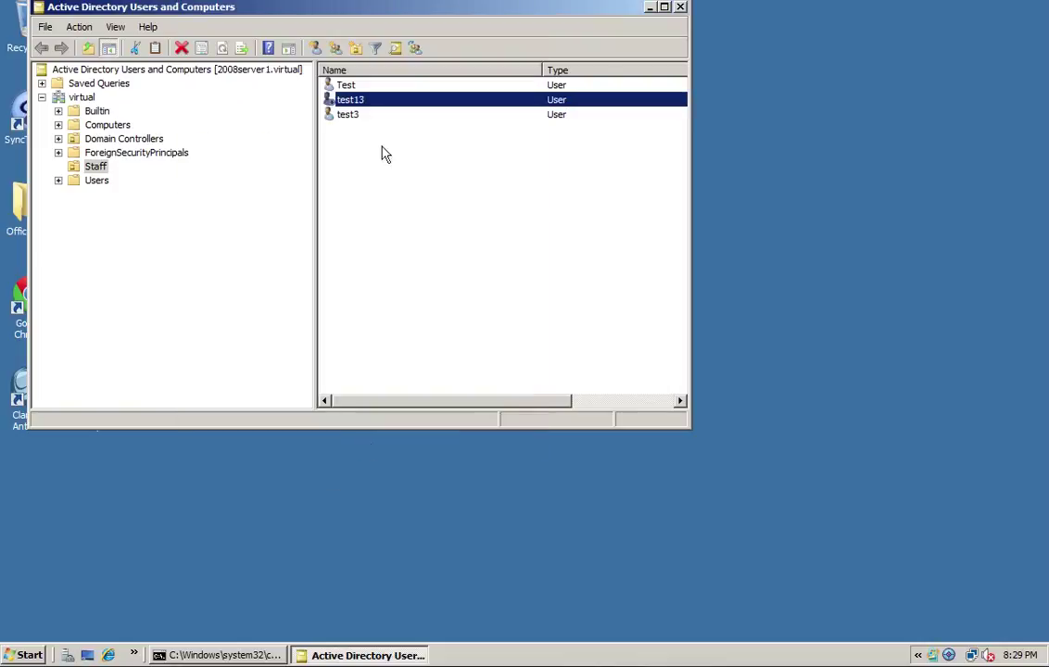
Re-enable the test13 account and acknowledge the confirmation
right_click(356, 104)
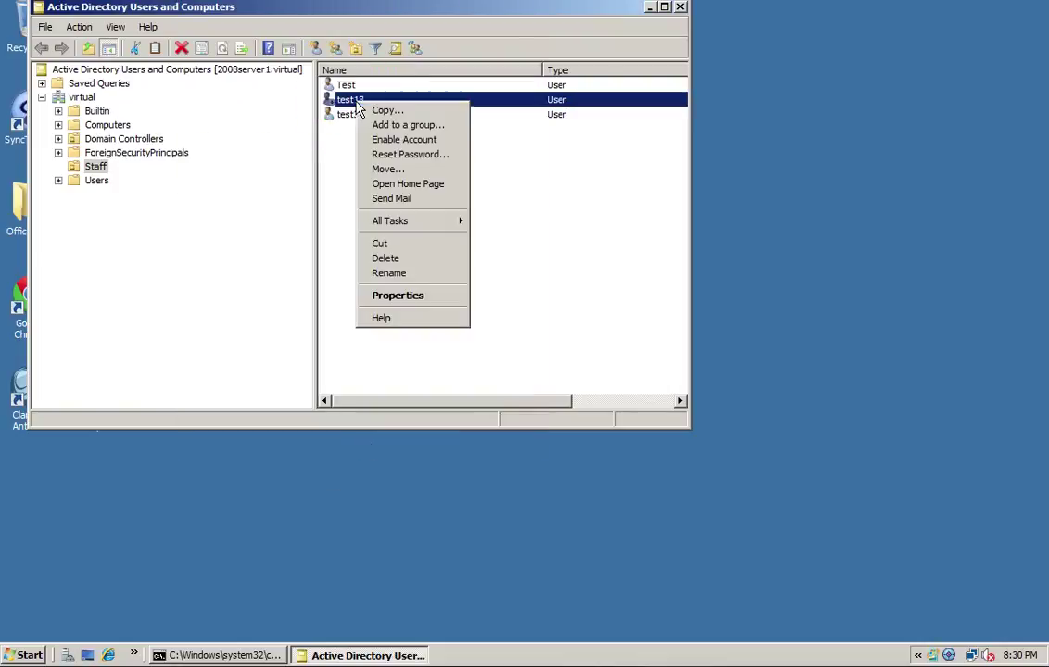
click(405, 141)
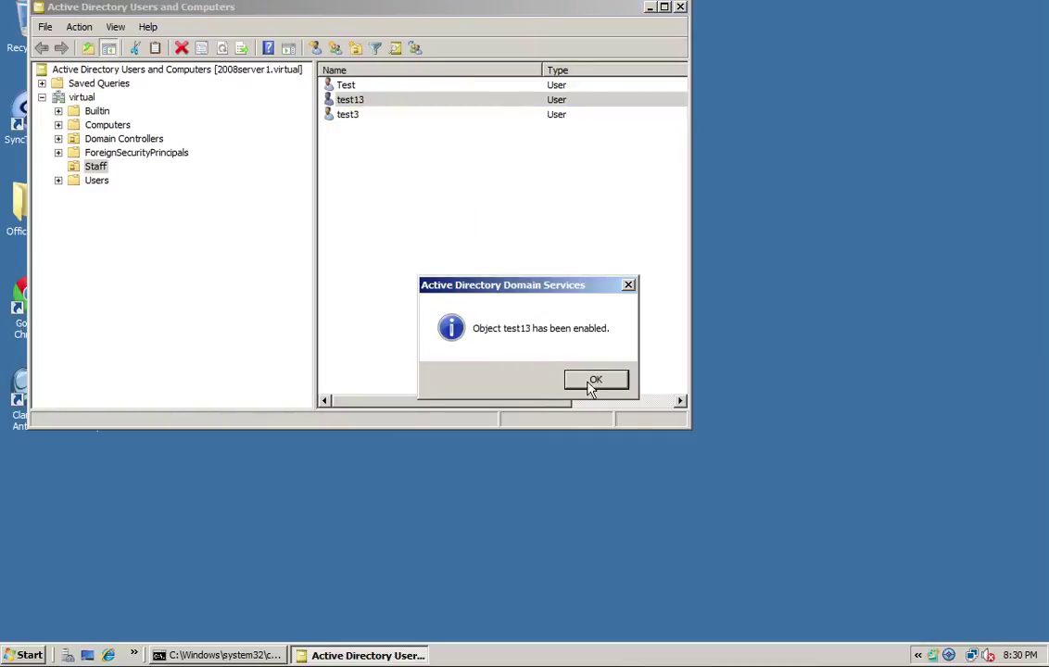
click(590, 381)
click(417, 156)
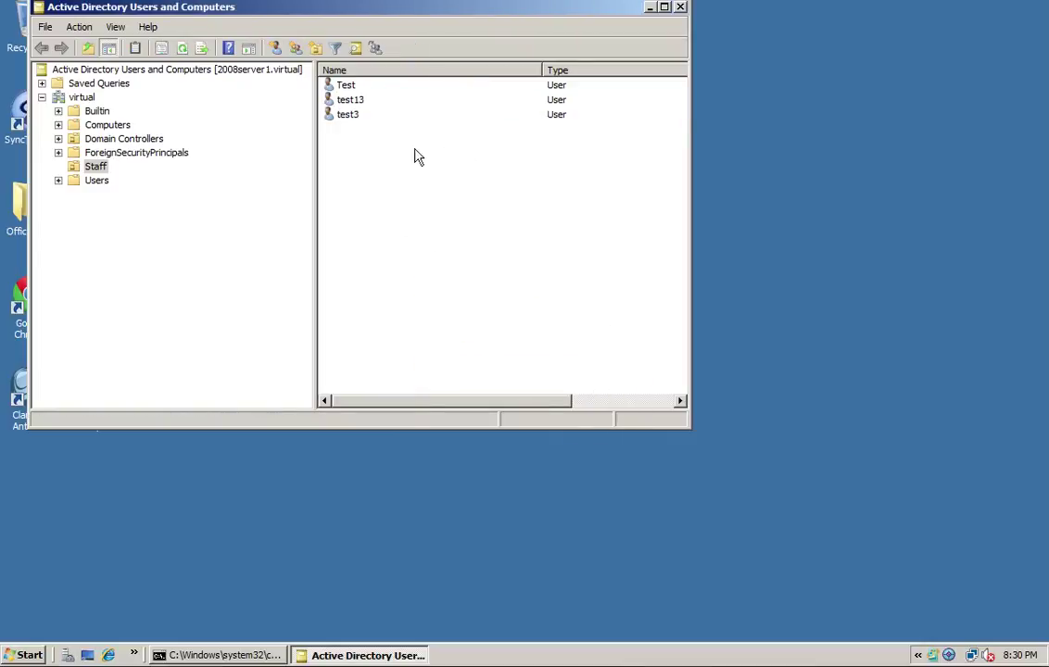
Try adding test13 to group 'staff'; the name isn't found, so cancel
right_click(345, 100)
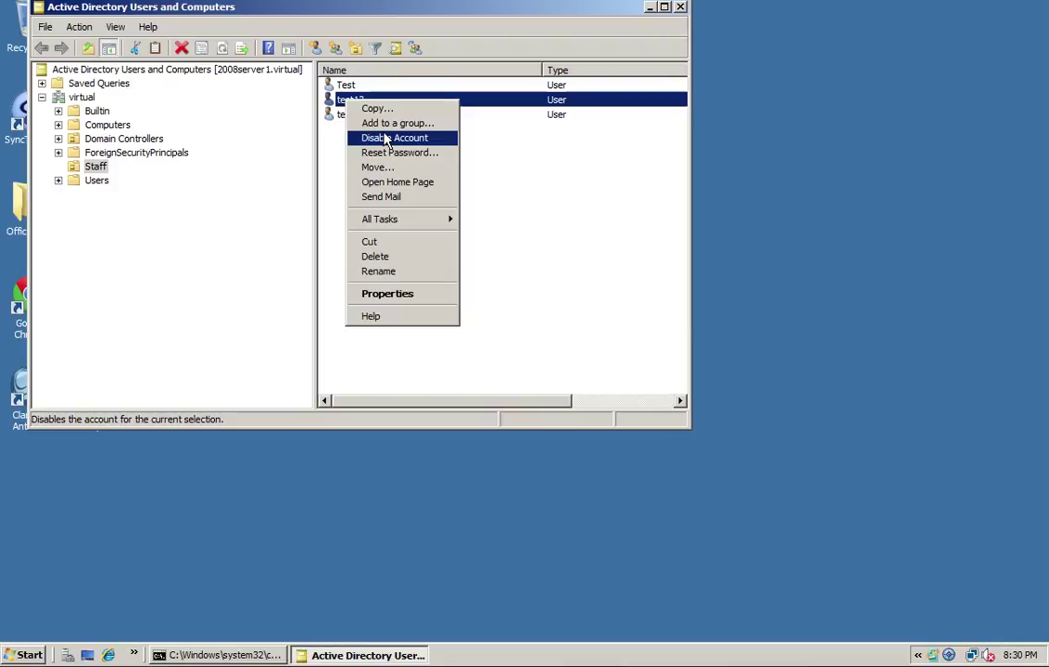
click(386, 122)
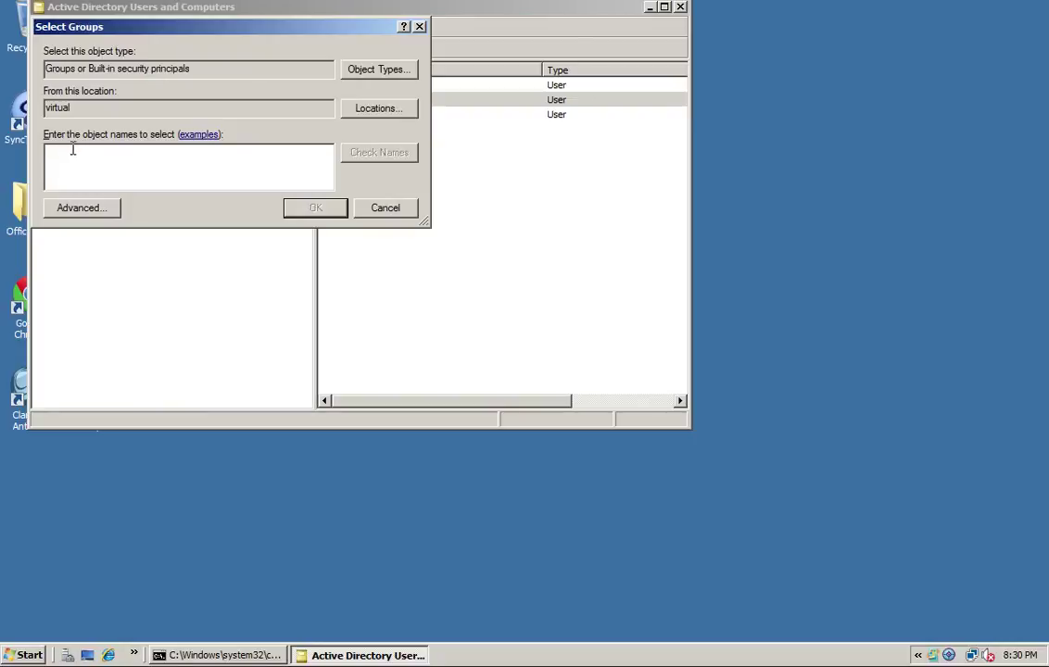
text(staff)
click(380, 154)
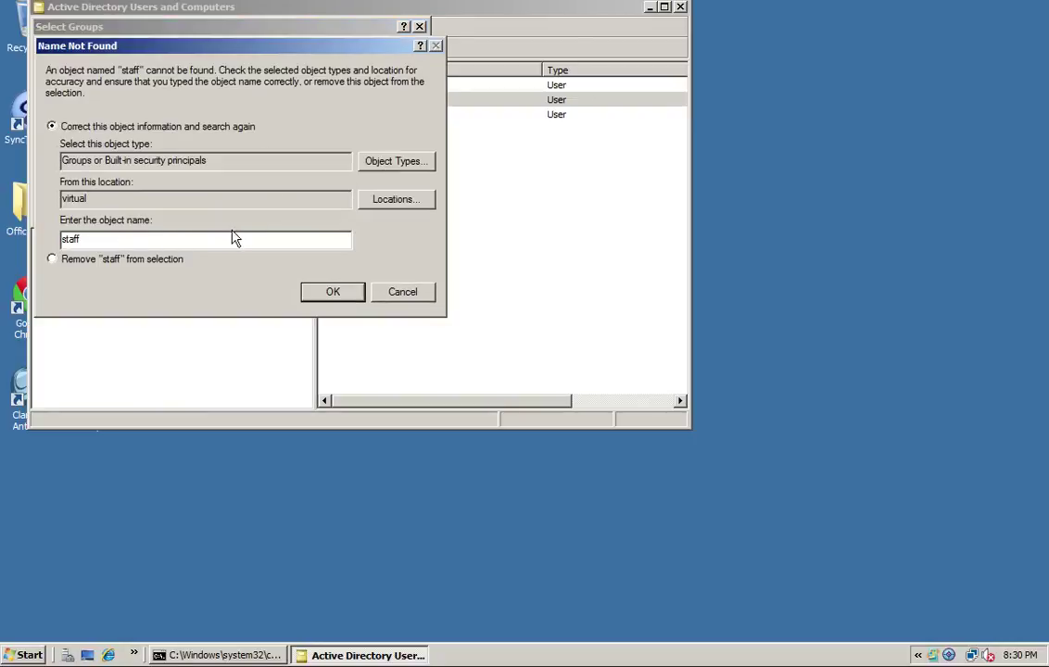
click(398, 295)
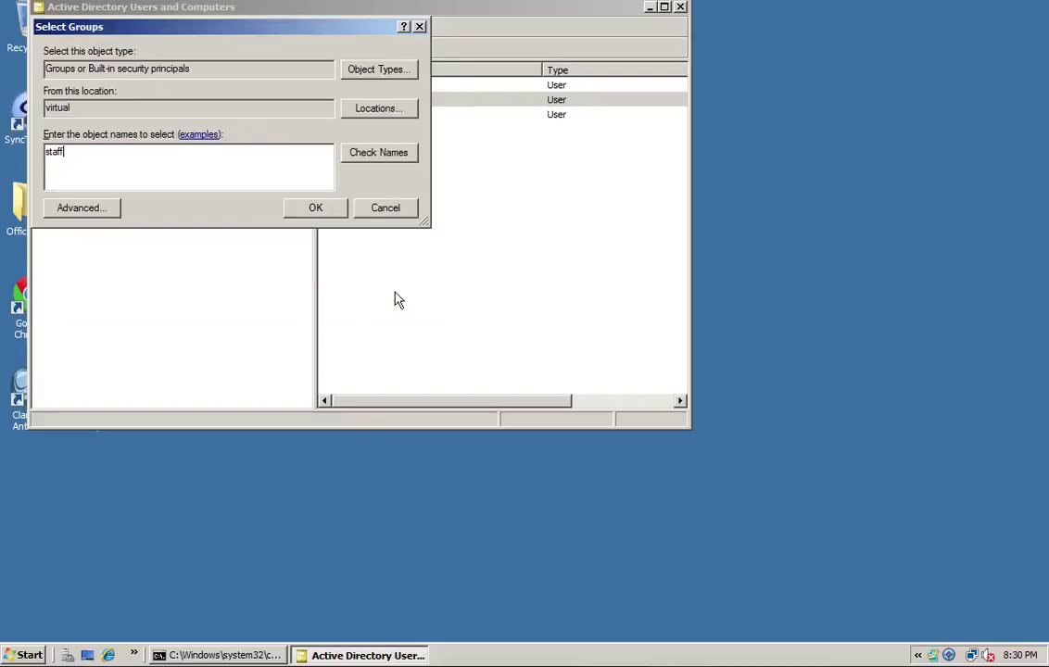
click(385, 211)
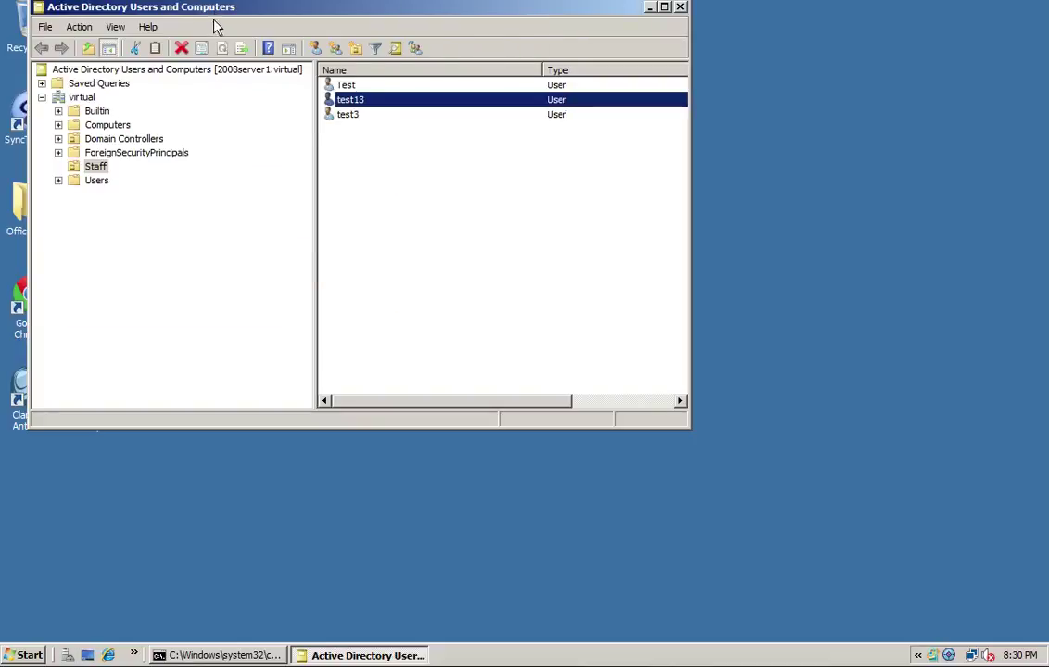
Nudge the console window right, view Users, then return to the Staff OU list
click(237, 19)
drag(236, 19, 256, 22)
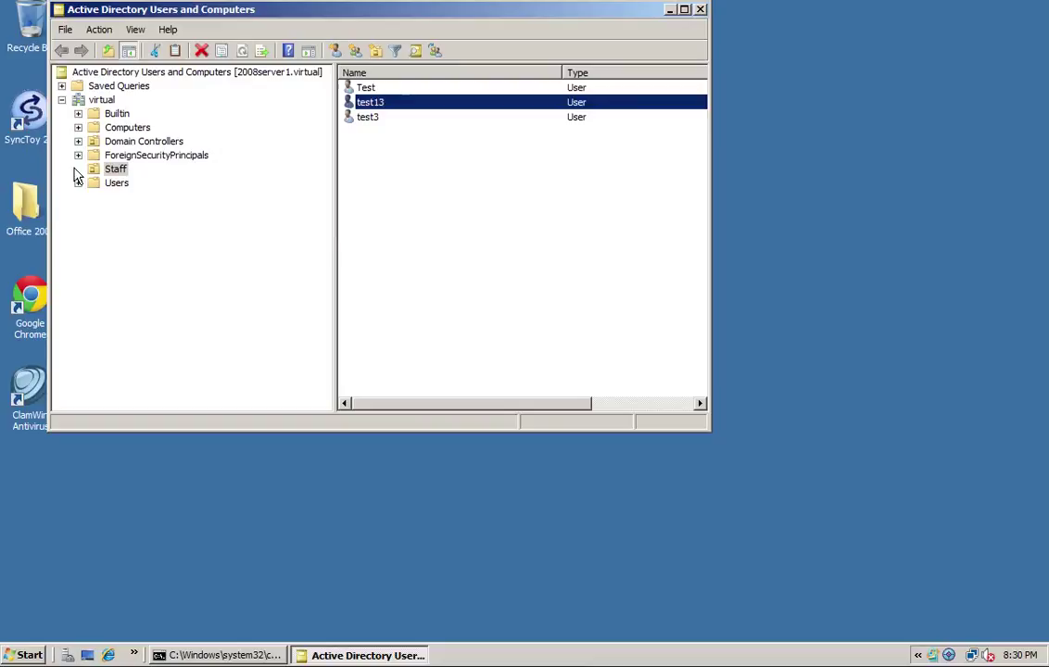
click(110, 185)
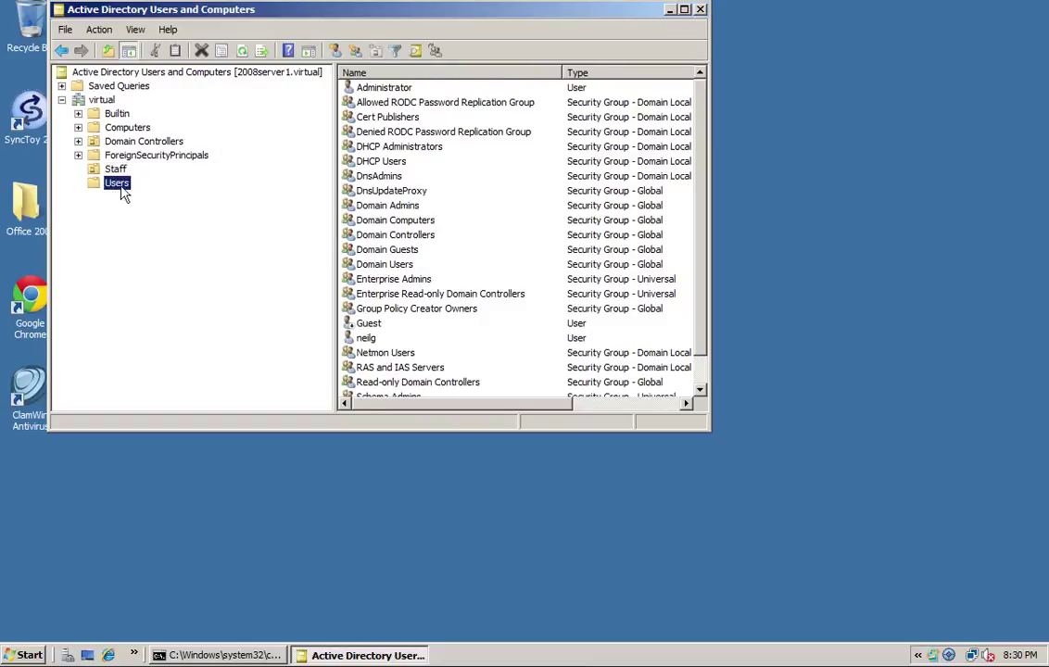
click(115, 170)
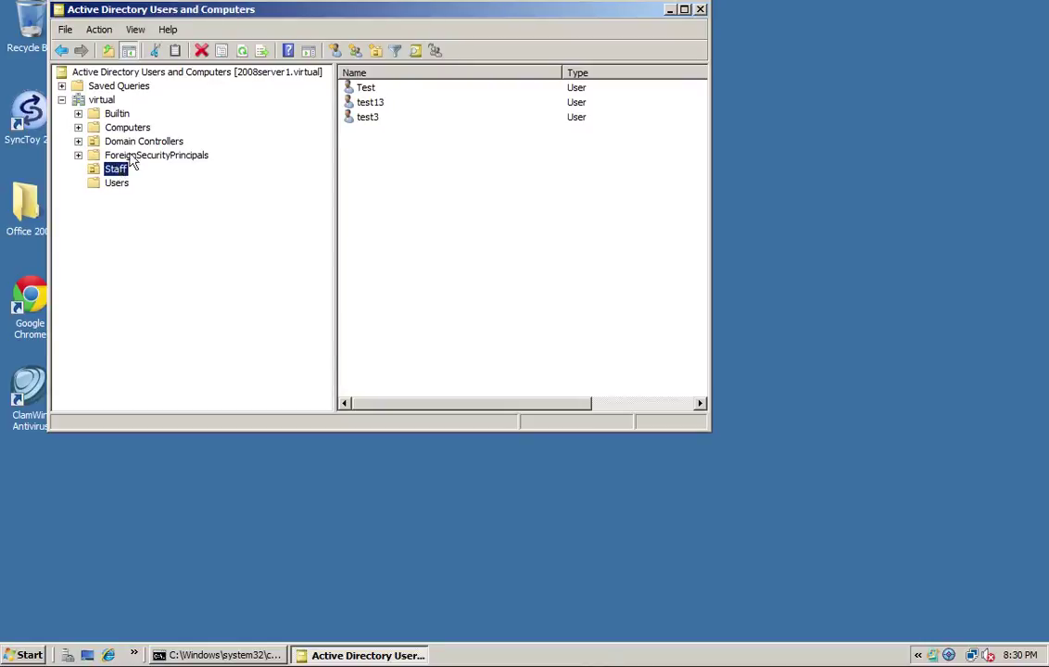
right_click(369, 103)
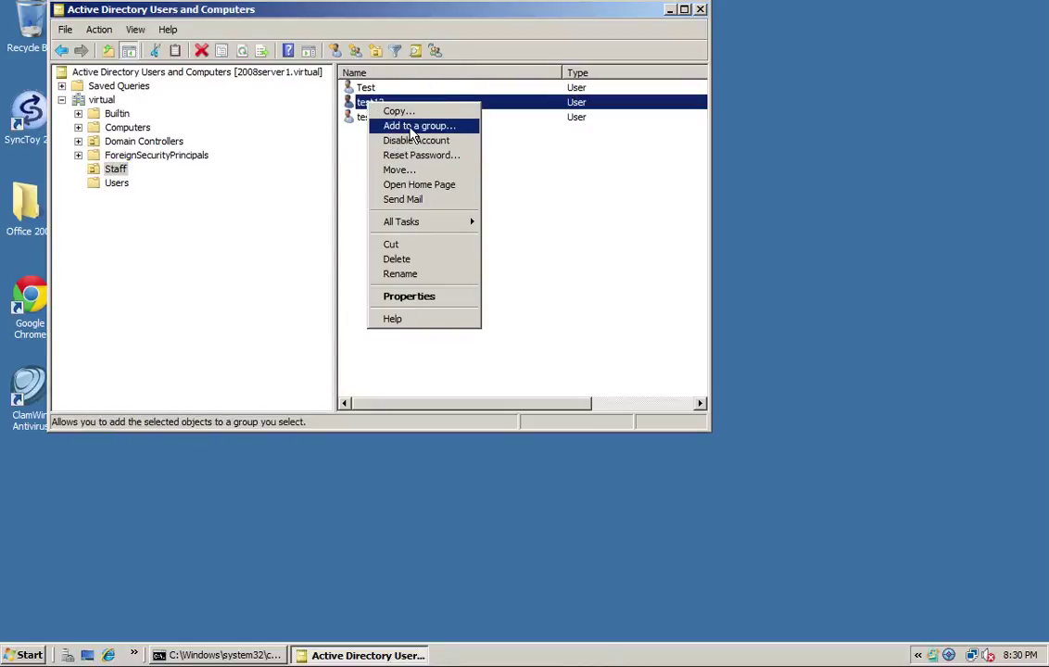
click(414, 130)
text(d)
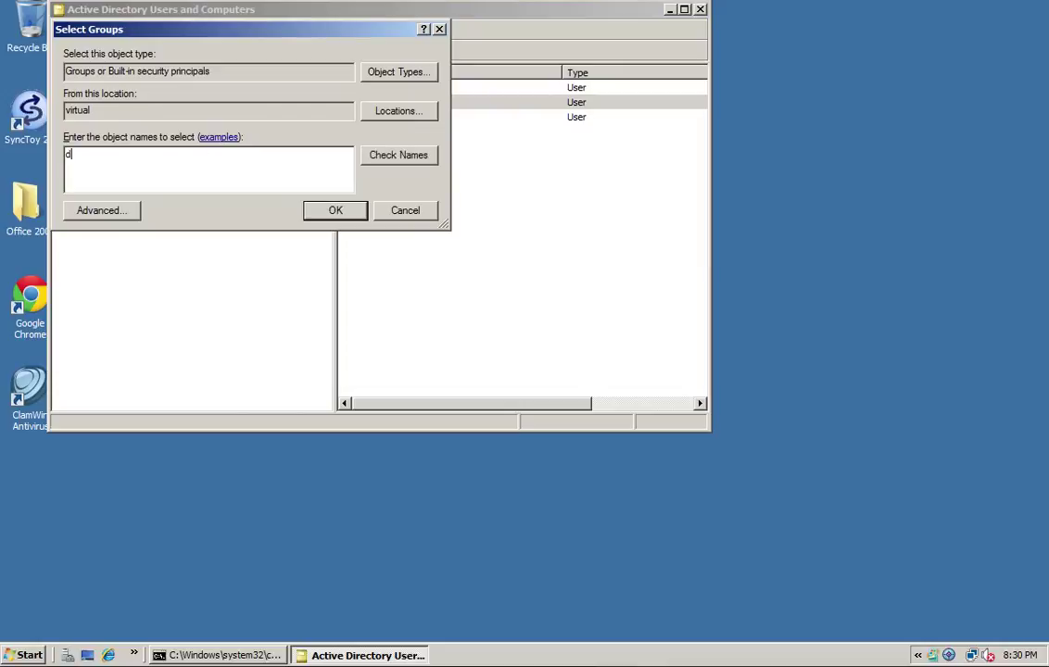
text(omain users)
click(407, 157)
click(335, 210)
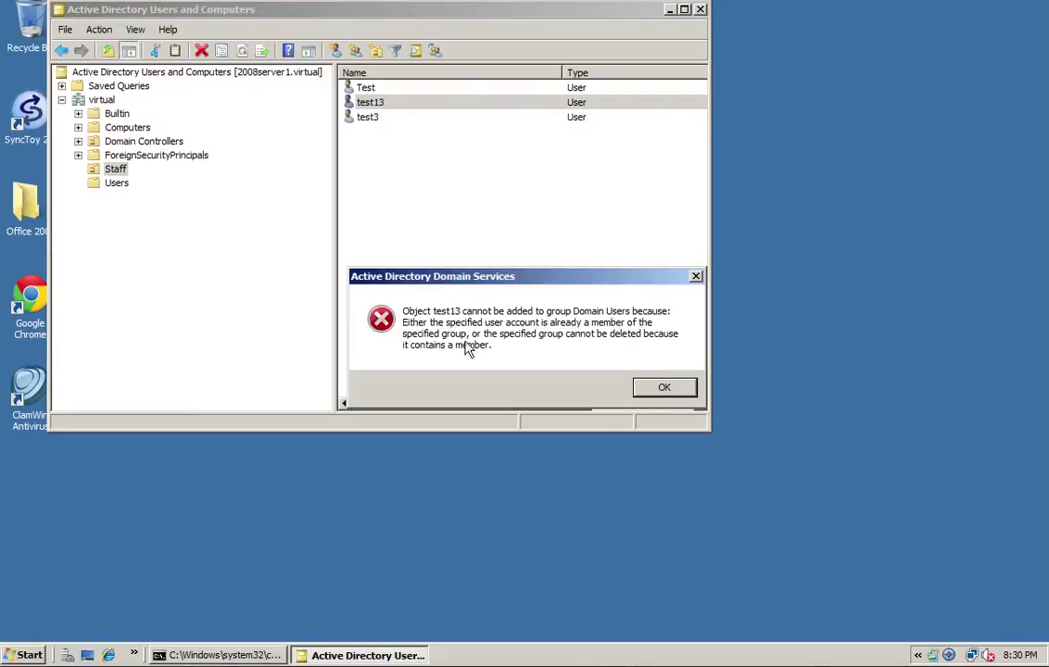
click(665, 389)
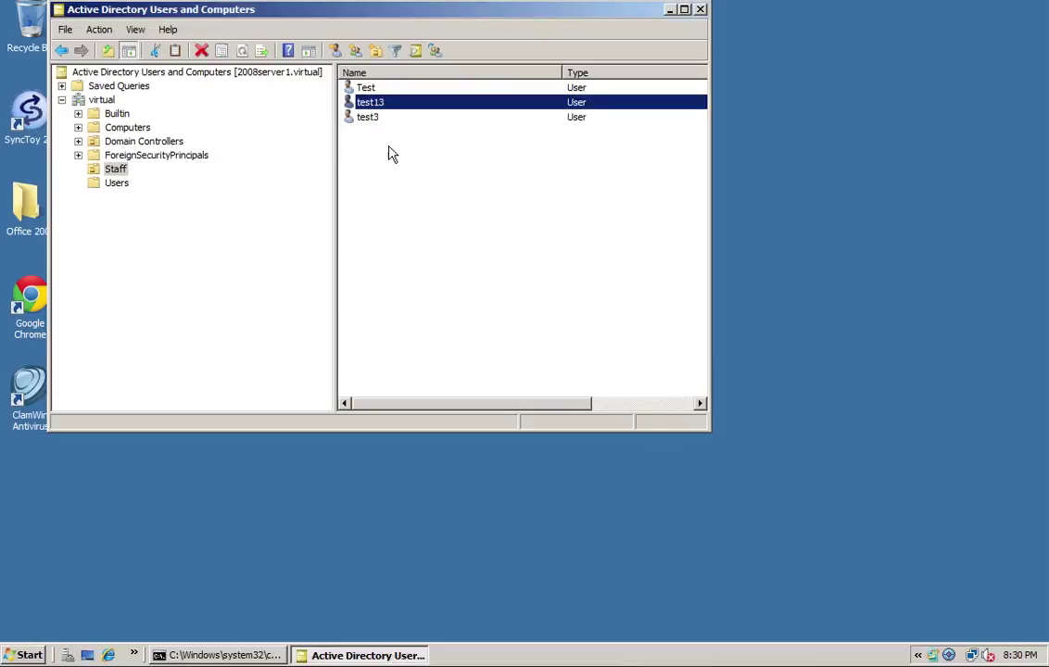
Open the Logon Hours schedule from the Account tab of test13's Properties
right_click(359, 104)
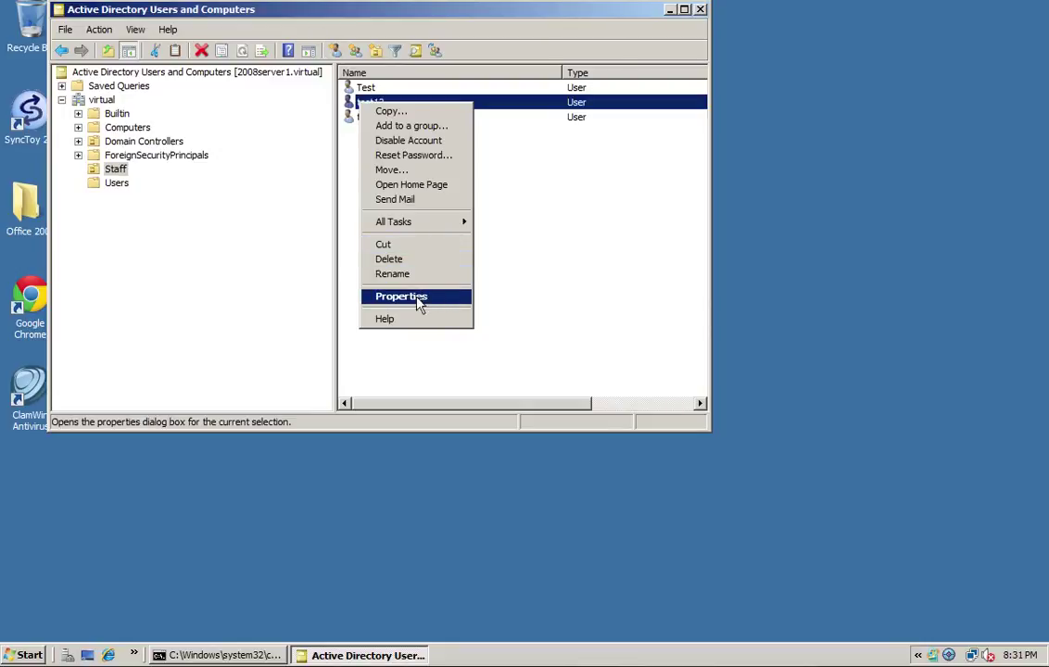
click(419, 297)
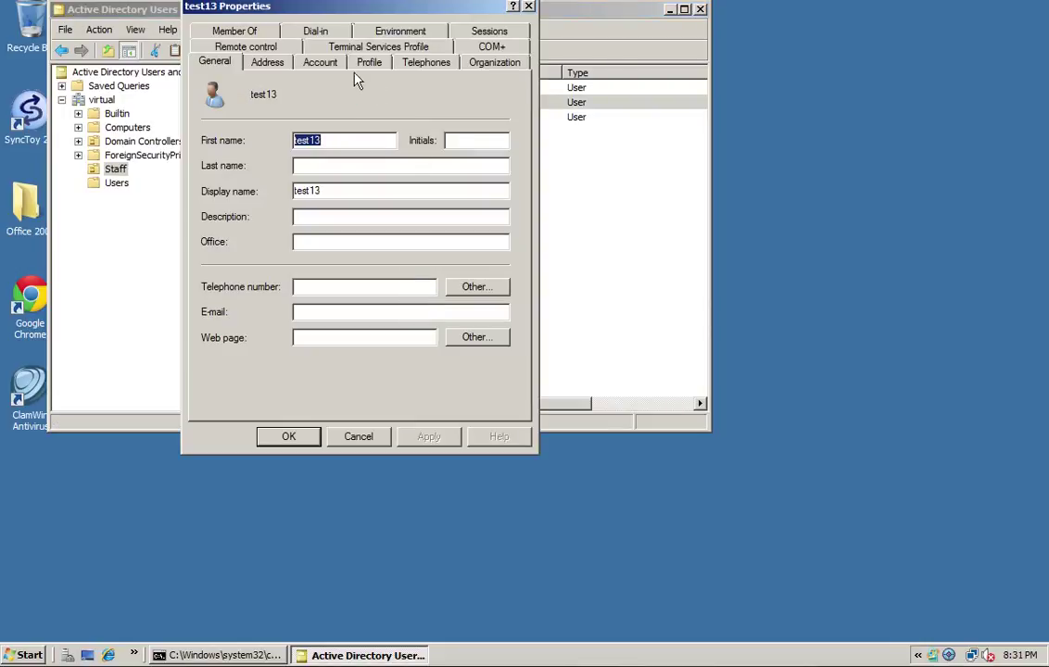
click(319, 65)
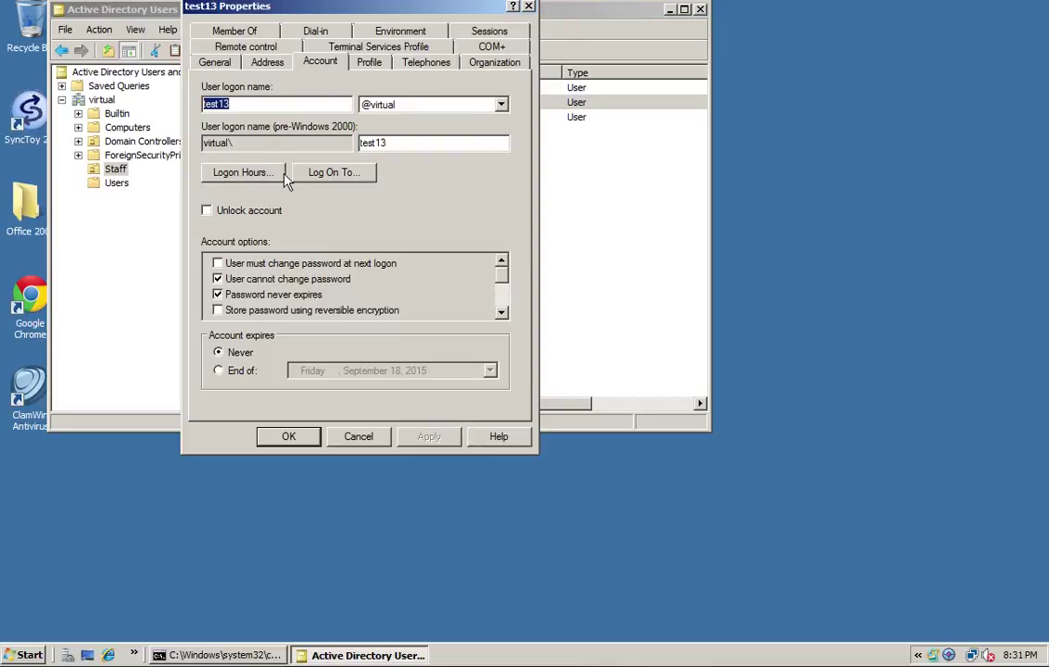
click(247, 175)
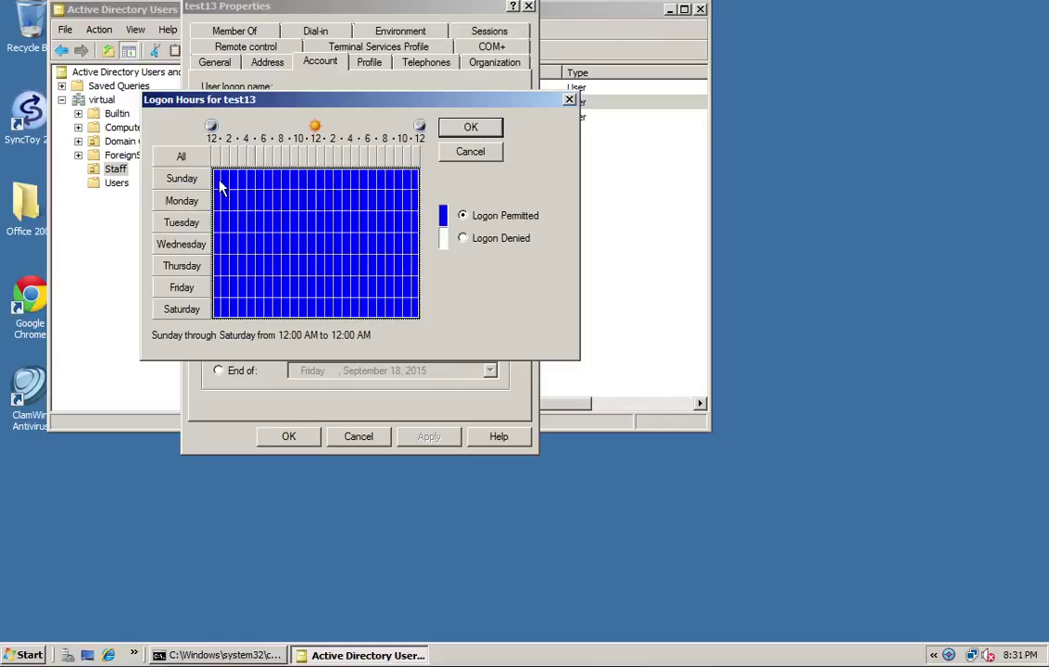
Deny test13's logons all day Sunday and all day Saturday
drag(220, 177, 263, 185)
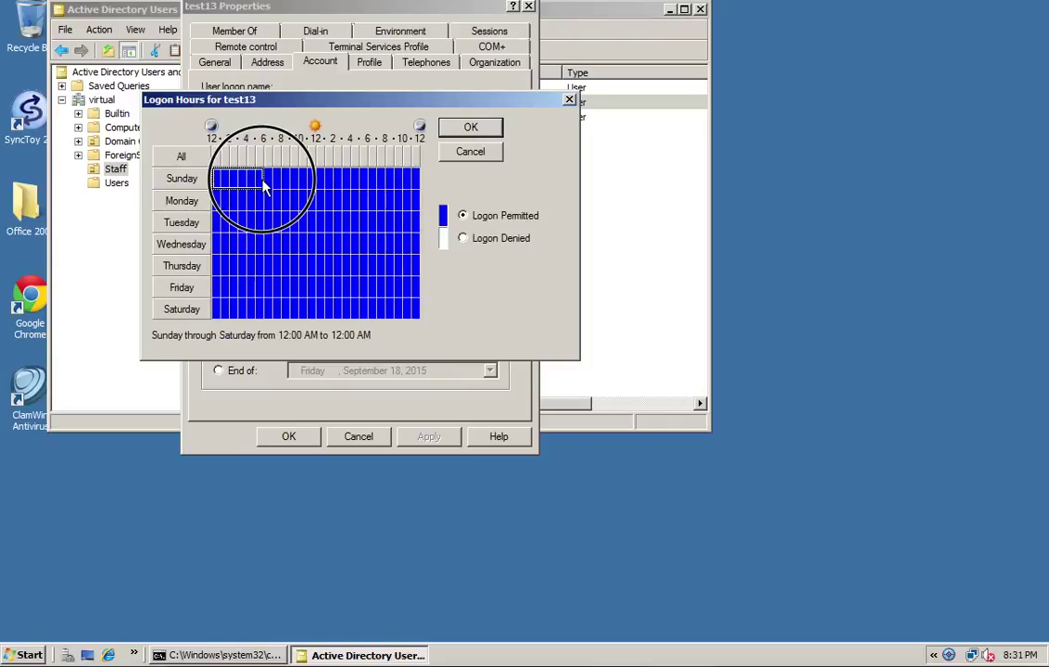
click(222, 179)
drag(219, 185, 422, 195)
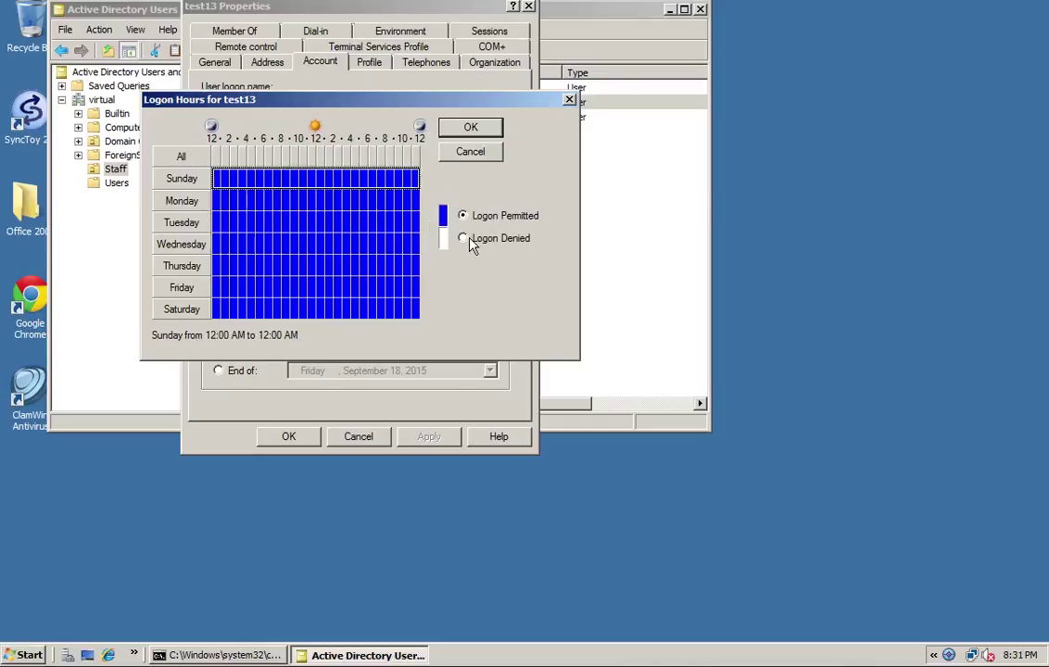
click(463, 239)
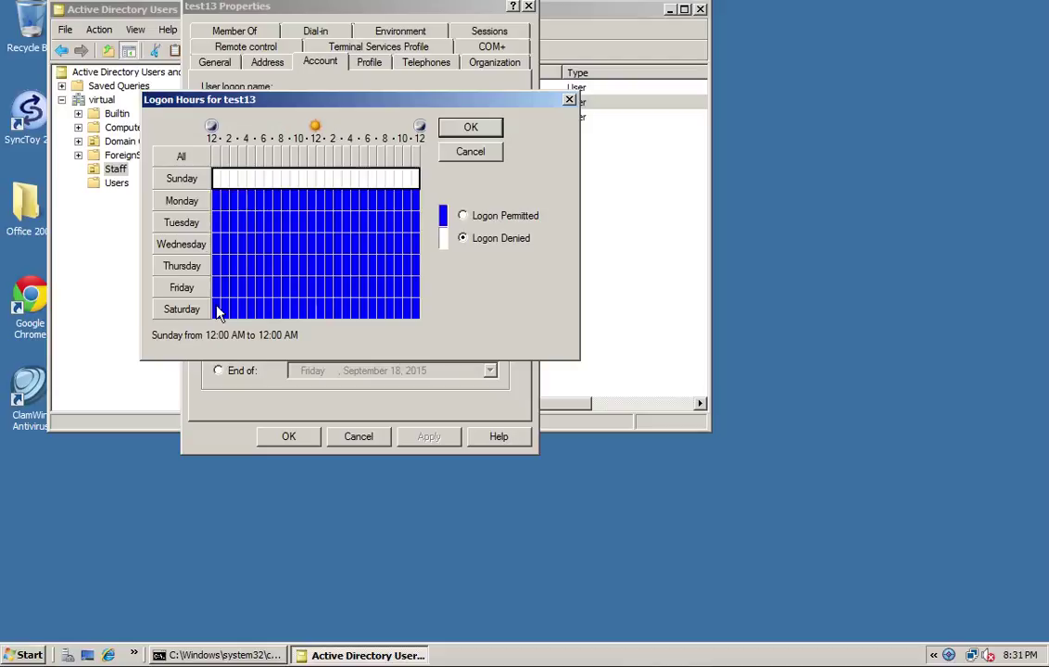
drag(227, 315, 422, 313)
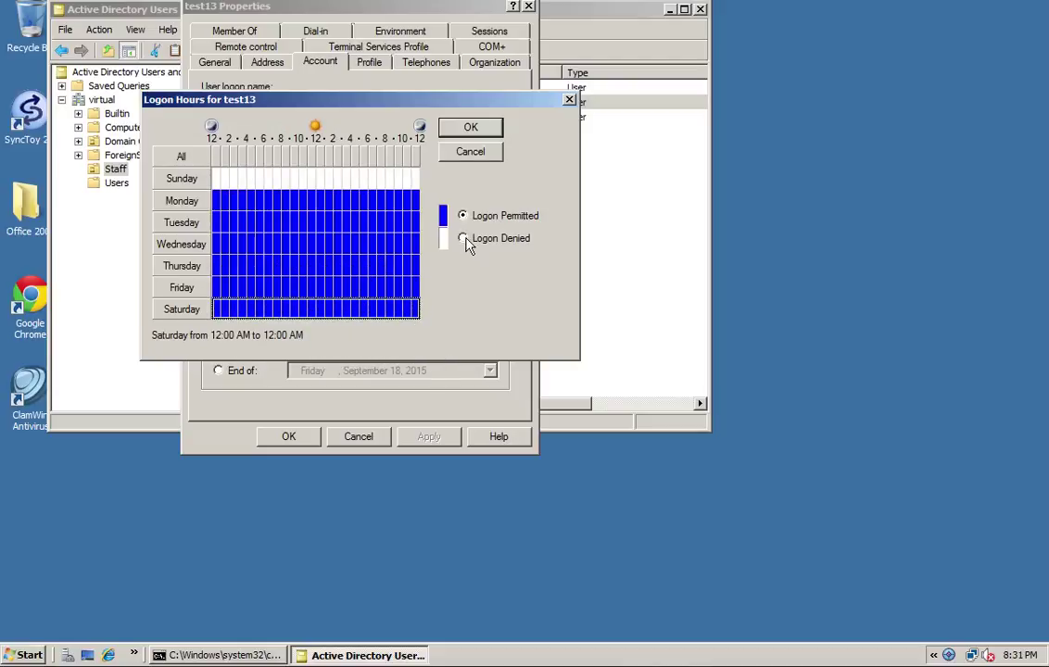
click(464, 239)
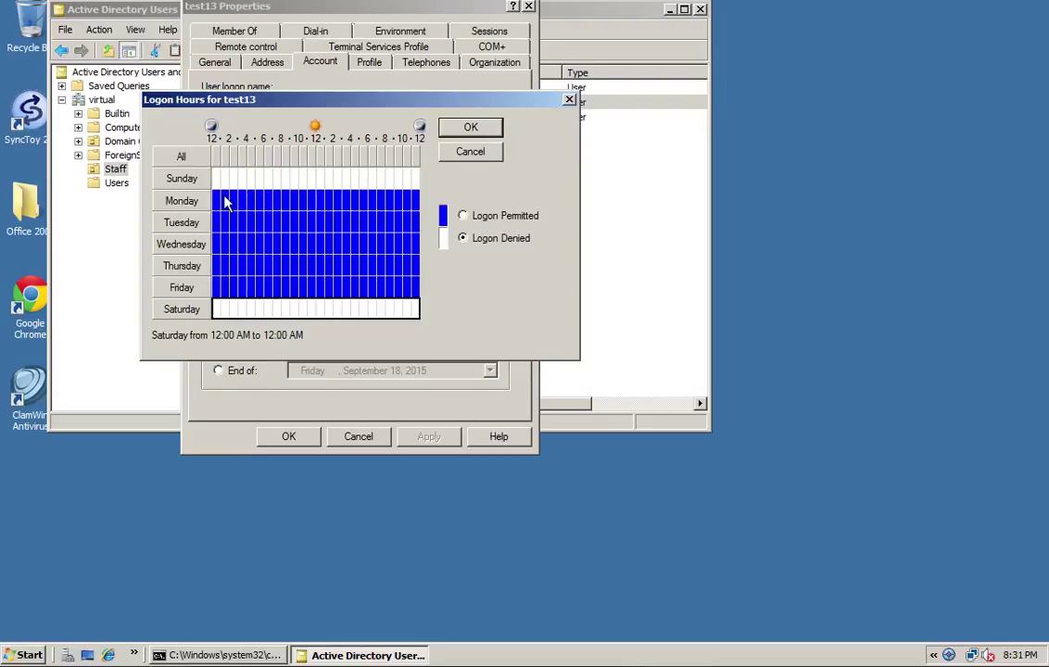
Permit Sunday and Saturday logons again, then cancel the Logon Hours window
drag(219, 182, 424, 188)
click(462, 215)
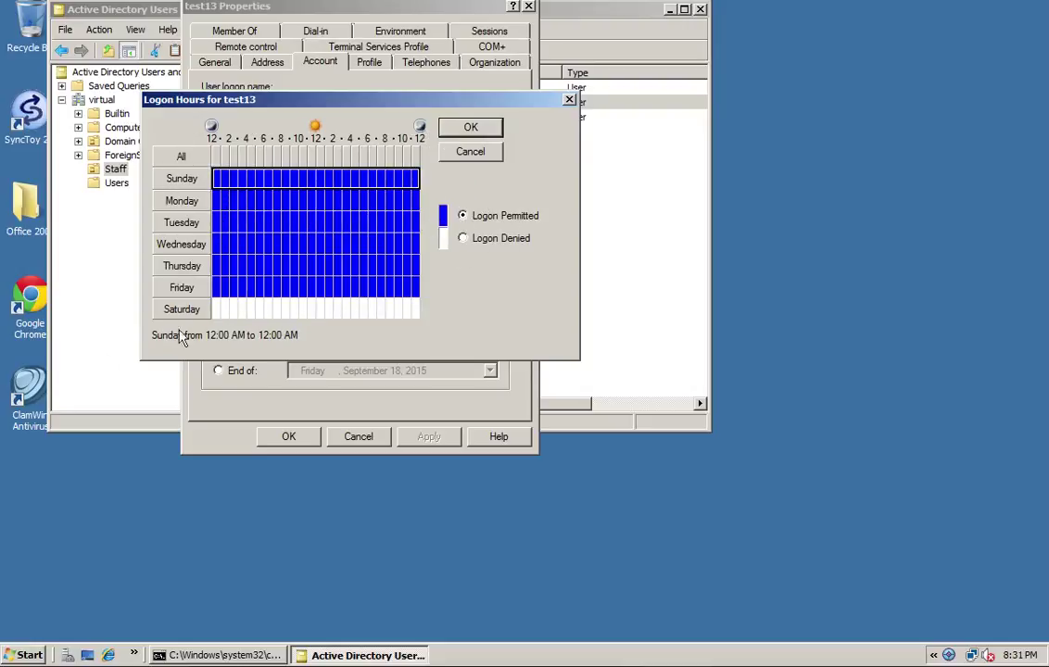
drag(222, 315, 423, 316)
click(462, 238)
click(463, 215)
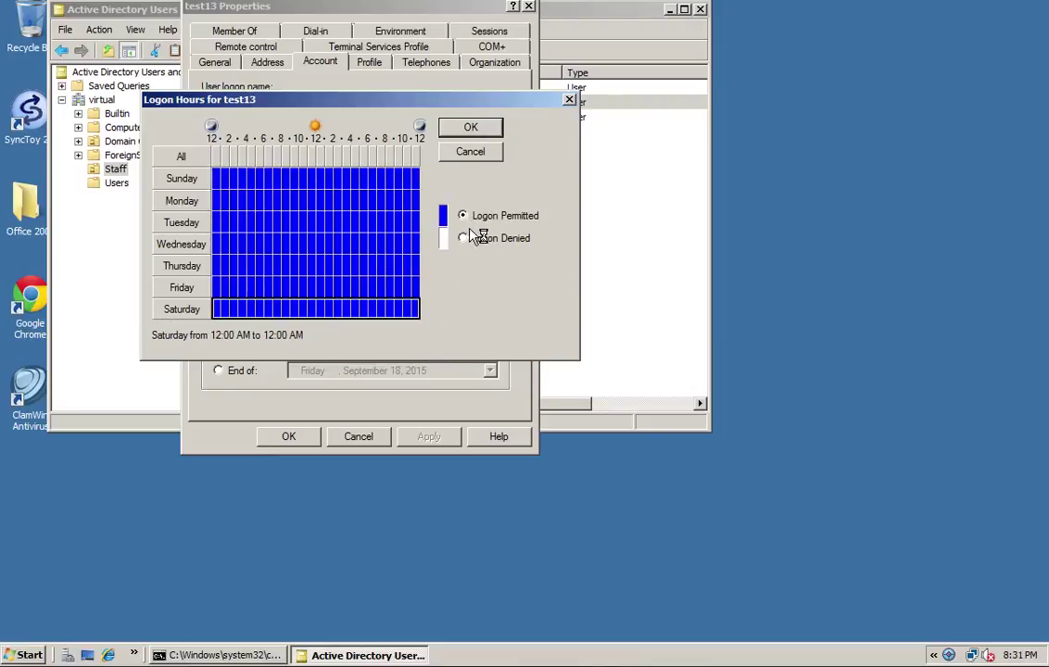
click(472, 154)
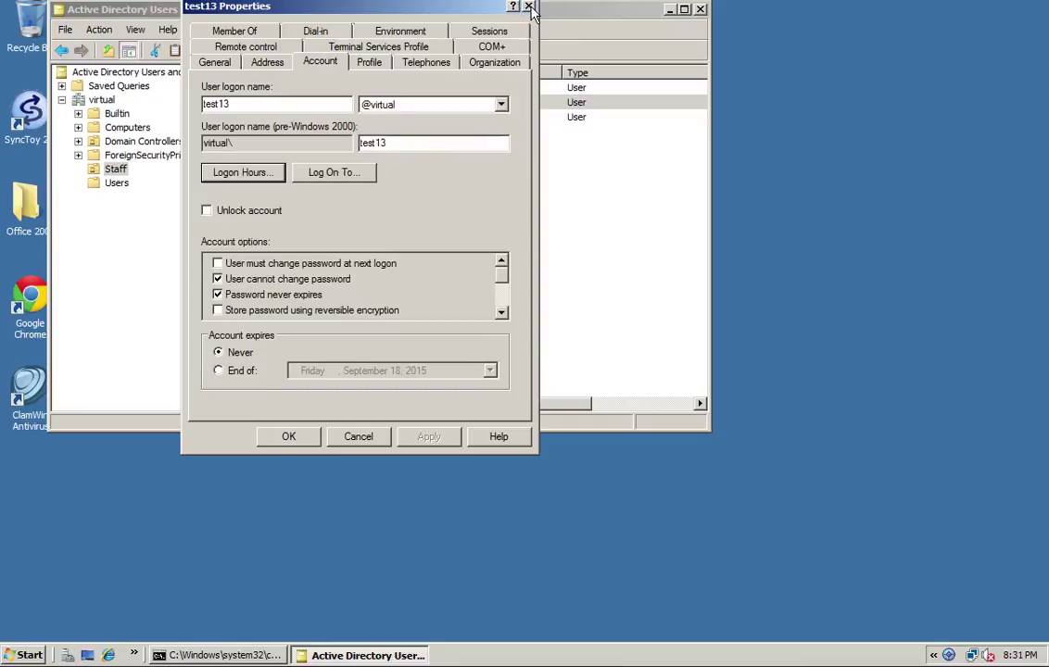
Close test13's Properties and dismiss its context menu without choosing an action
click(529, 8)
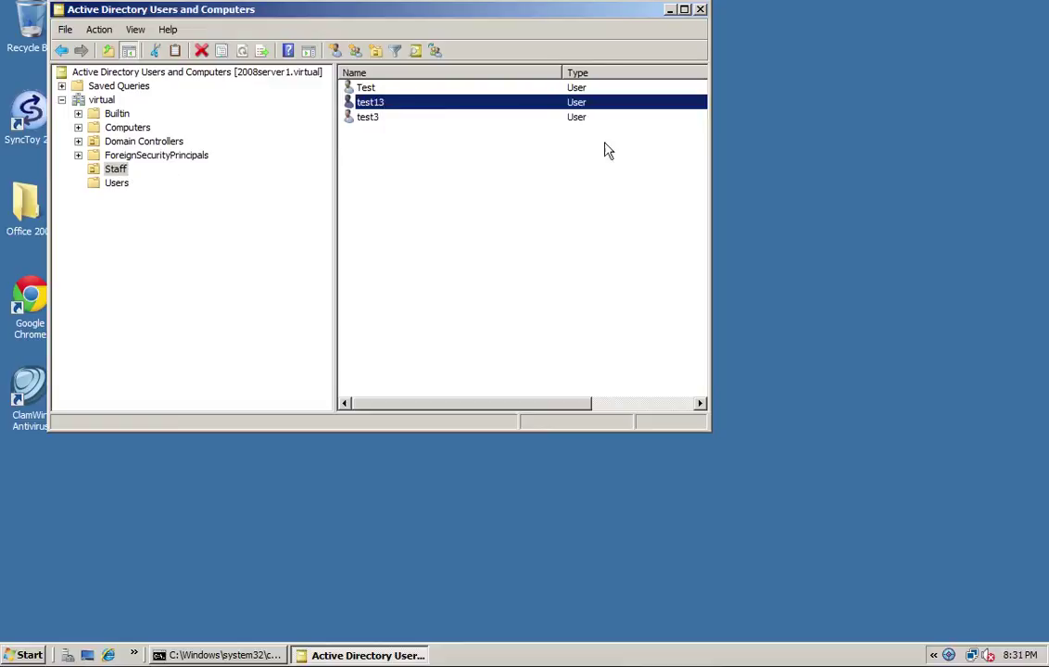
right_click(370, 101)
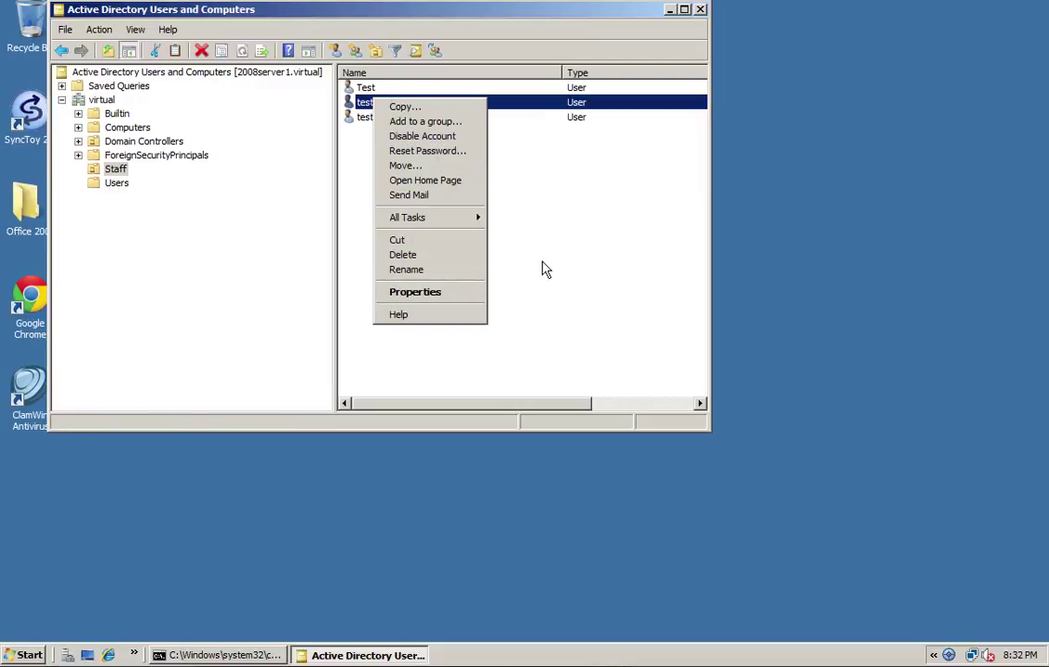
click(559, 243)
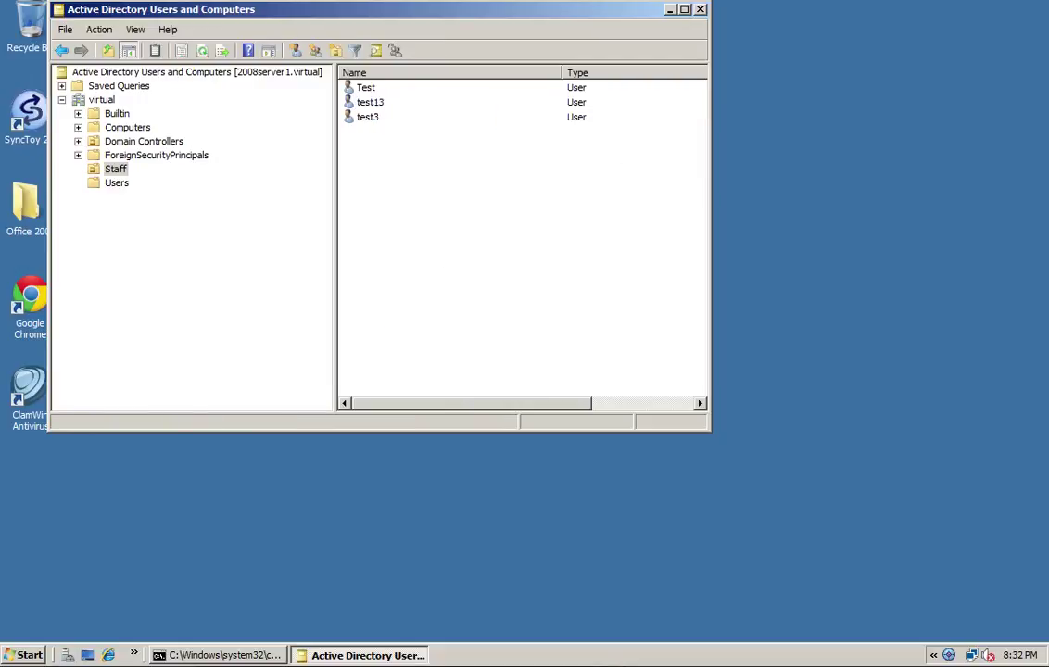